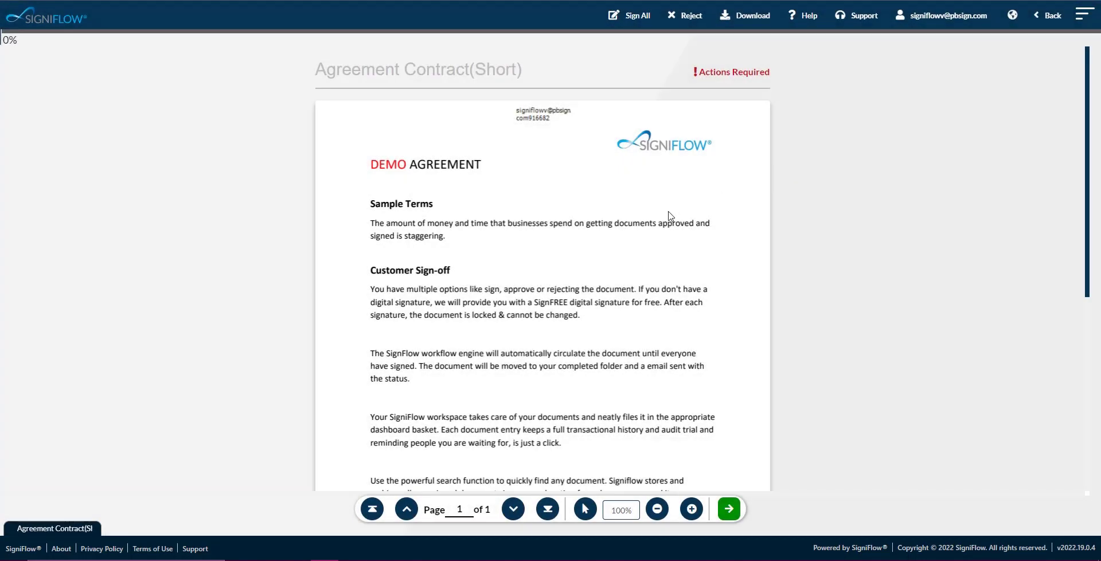
Change the display language of the Agreement Contract(Short) document viewer to Portuguese
{"action": "scroll", "coordinate": [671, 216], "scroll_direction": "down", "scroll_amount": 3}
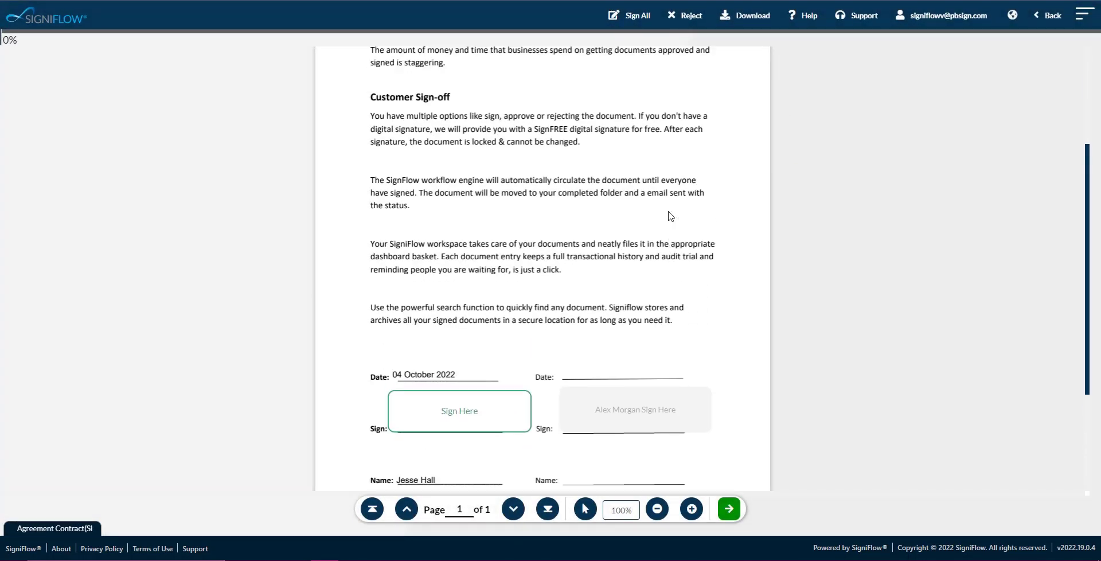
{"action": "scroll", "coordinate": [671, 216], "scroll_direction": "up", "scroll_amount": 3}
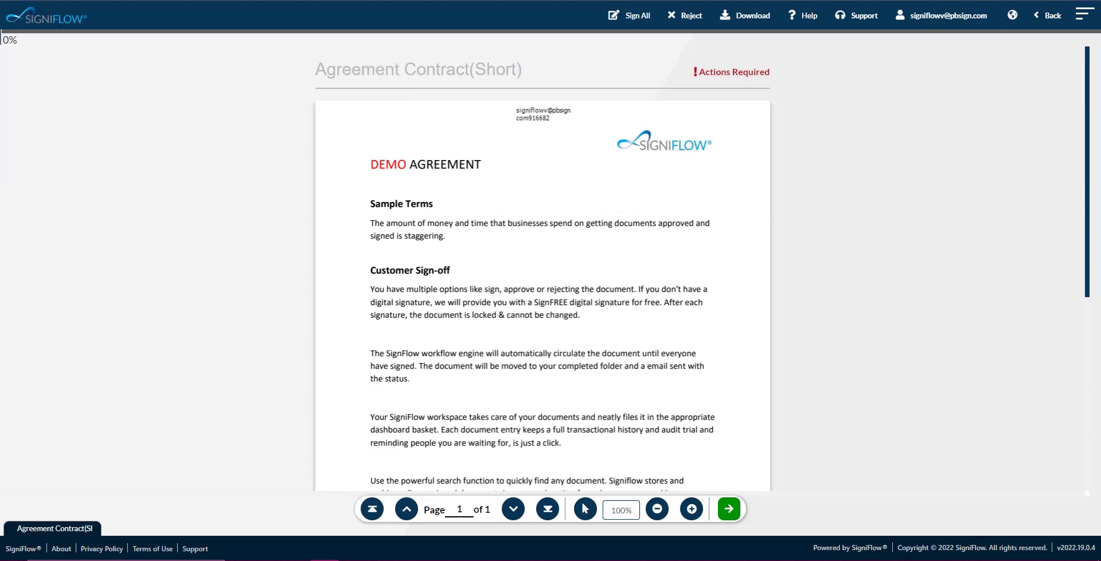
{"action": "left_click", "coordinate": [1085, 17]}
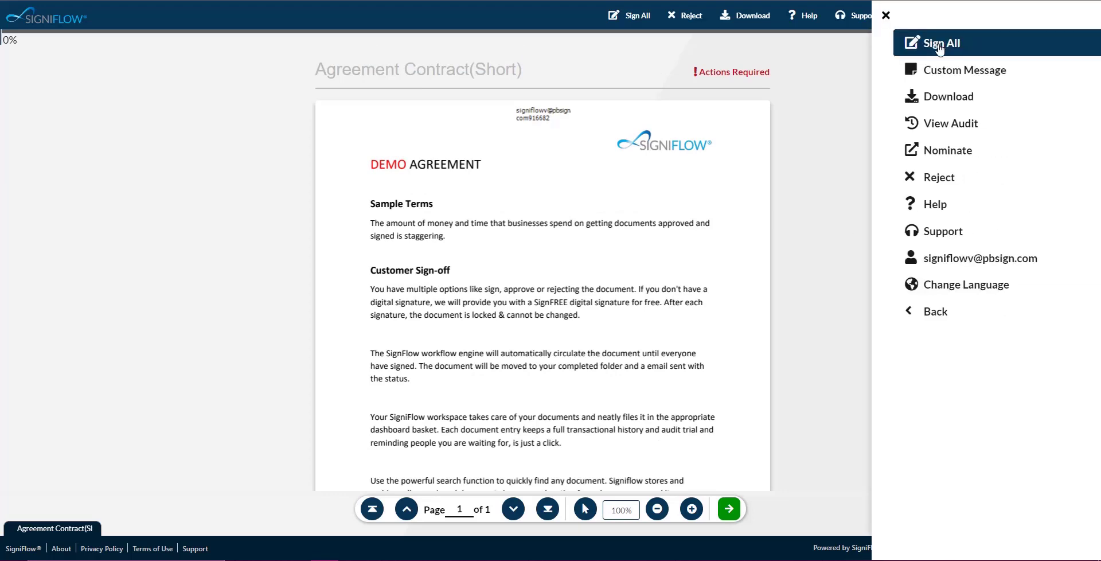
{"action": "left_click", "coordinate": [962, 290]}
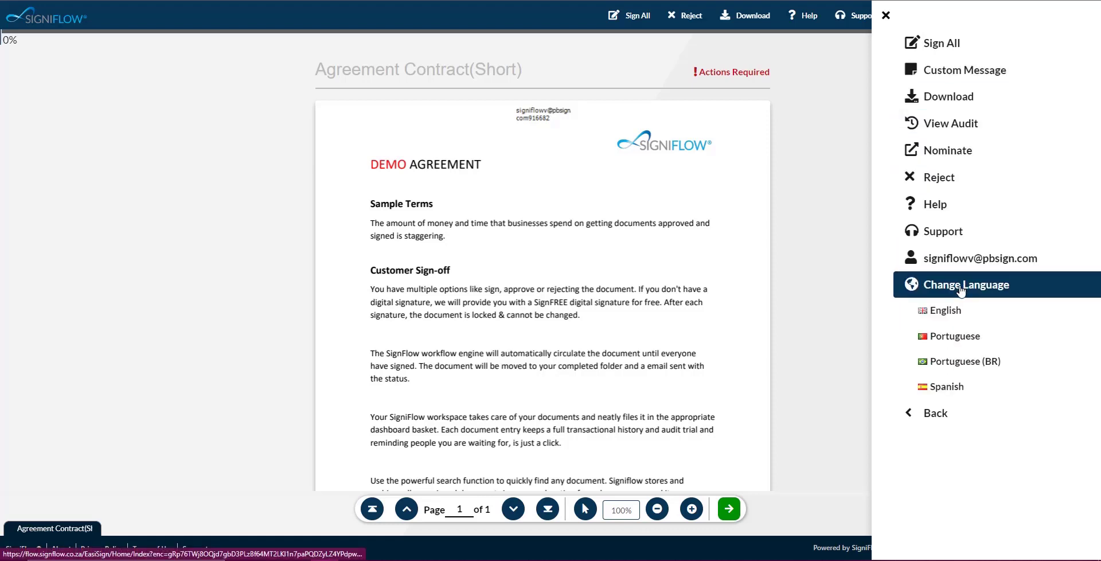
{"action": "left_click", "coordinate": [957, 338]}
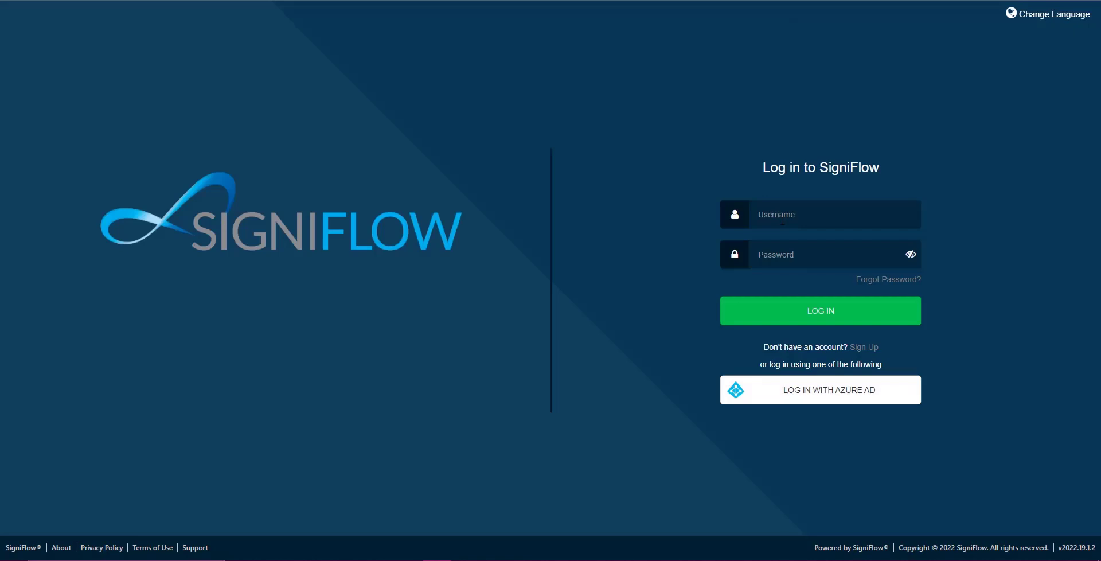
Log in to SigniFlow with the account's username and password
{"action": "left_click", "coordinate": [782, 218]}
{"action": "key", "text": "ctrl+v"}
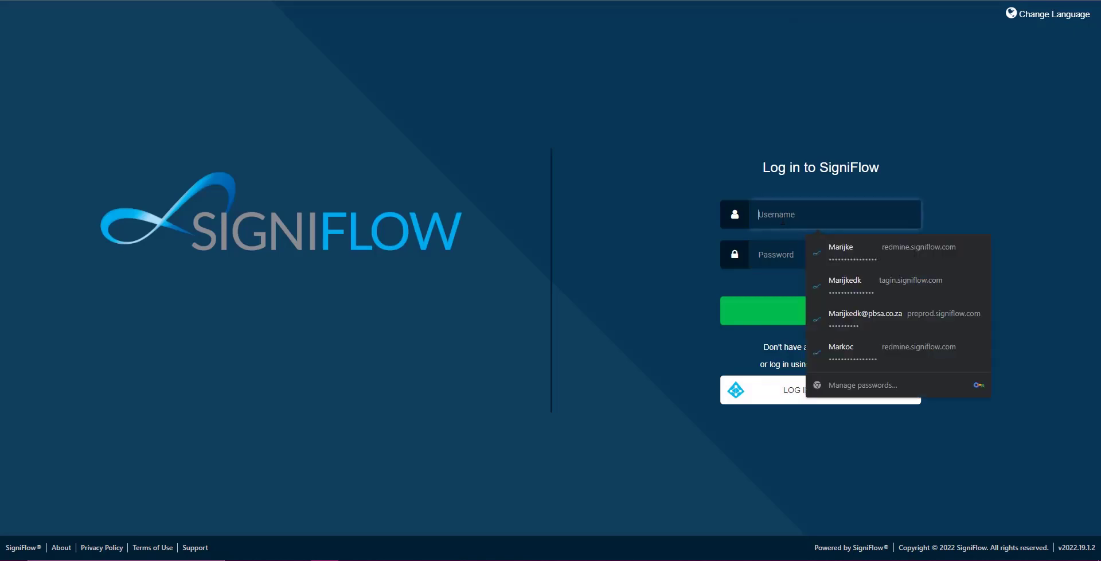
{"action": "left_click", "coordinate": [784, 247]}
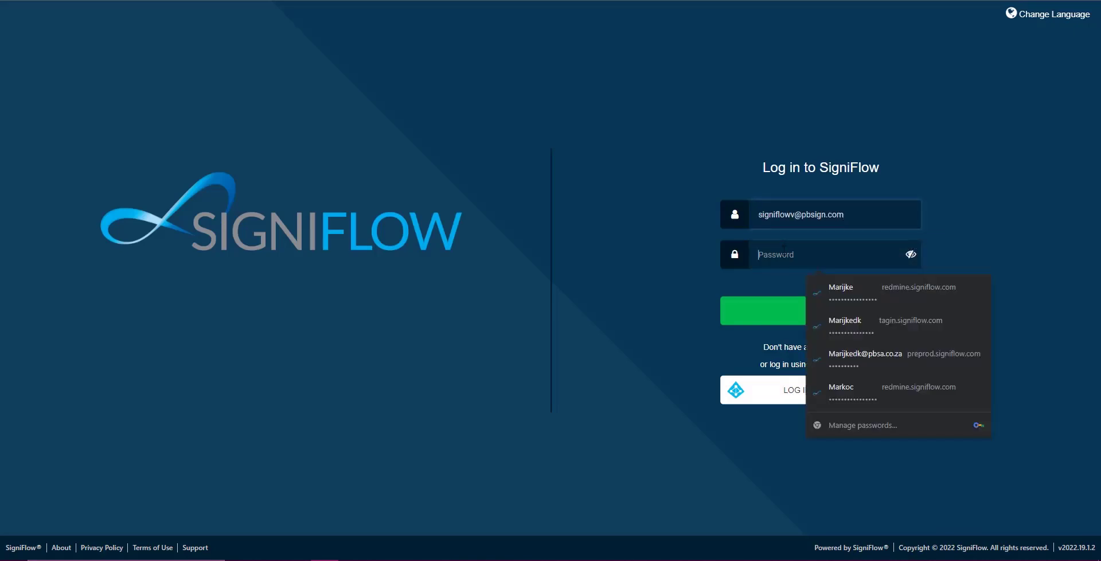
{"action": "type", "text": "•"}
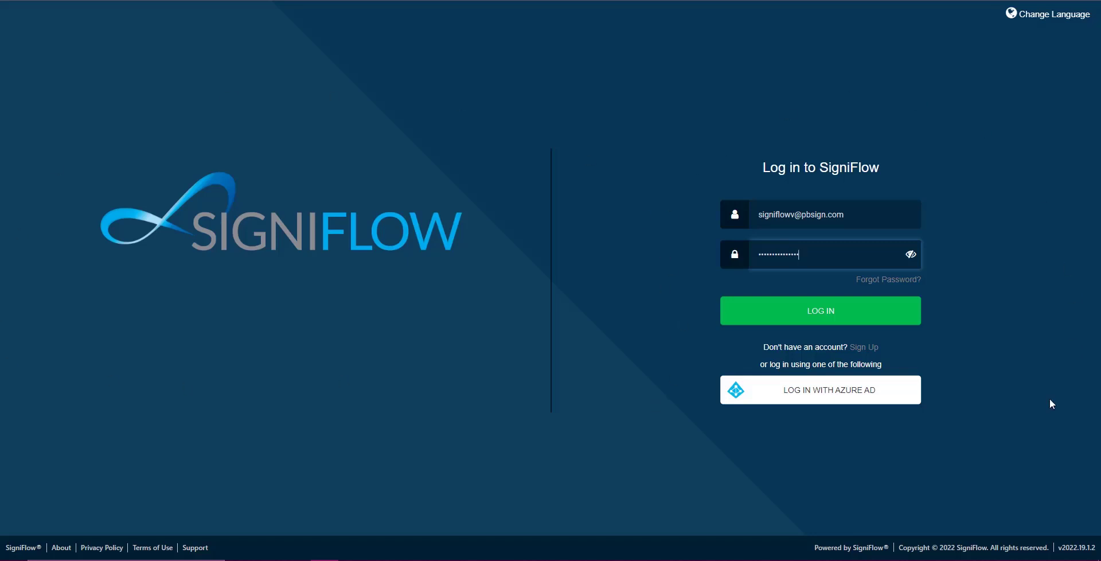
{"action": "left_click", "coordinate": [837, 312]}
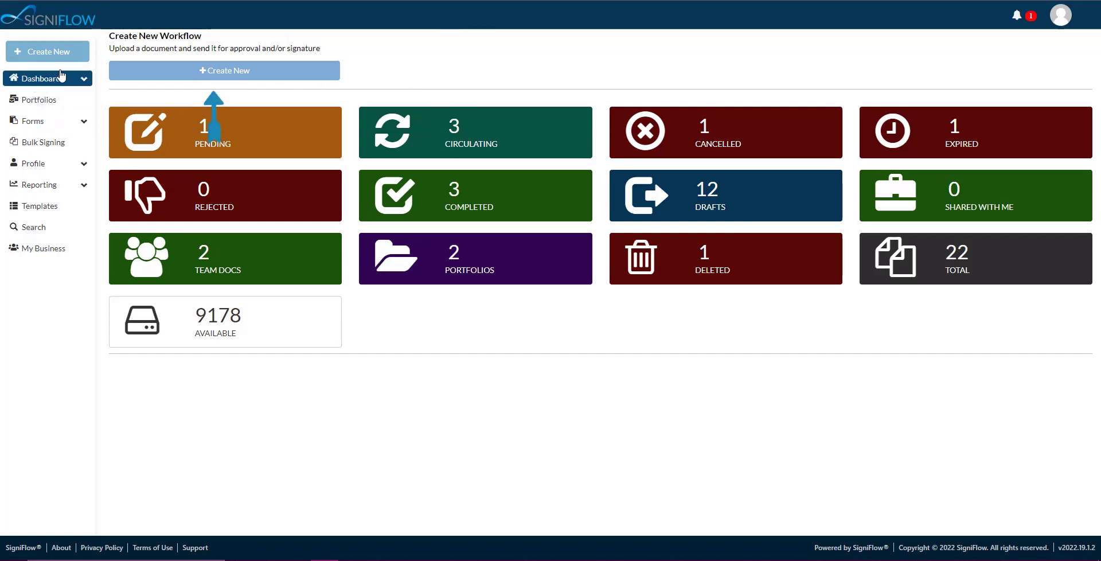
Start a new workflow and upload Agreement Contract.docx
{"action": "left_click", "coordinate": [167, 70]}
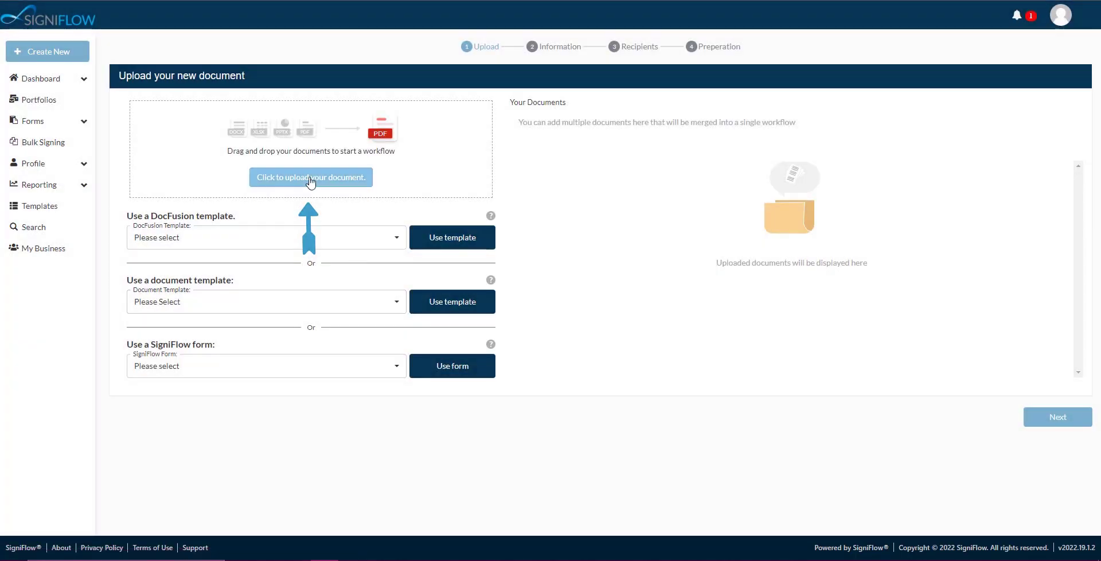
{"action": "left_click", "coordinate": [315, 179]}
{"action": "left_click", "coordinate": [441, 186]}
{"action": "left_click", "coordinate": [457, 232]}
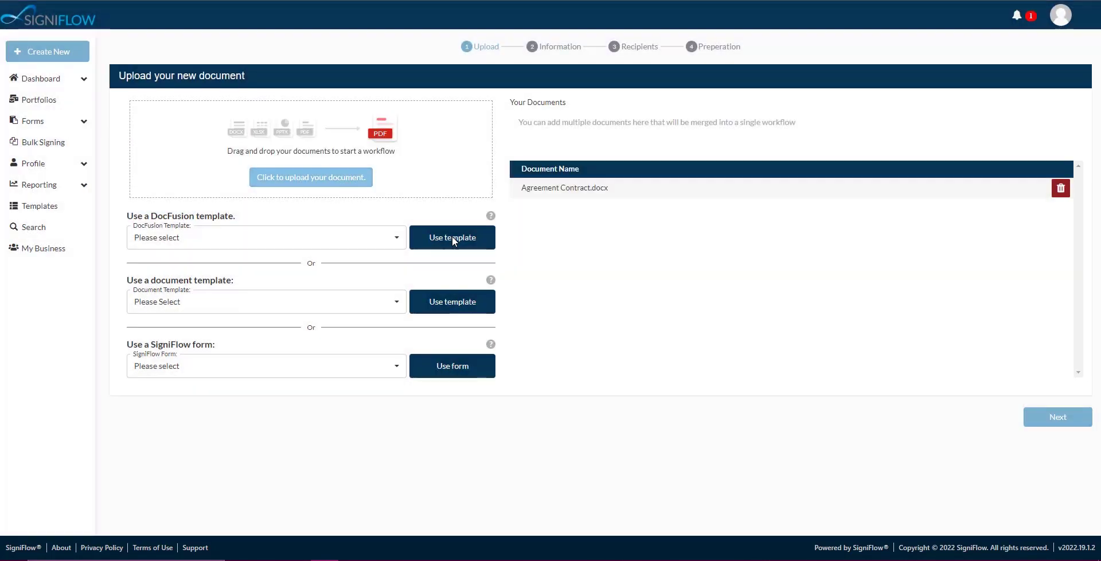
Upload Agreement Contract(Short).docx, then remove Agreement Contract.docx from the workflow and continue to the document information
{"action": "left_click", "coordinate": [321, 177]}
{"action": "left_click", "coordinate": [376, 226]}
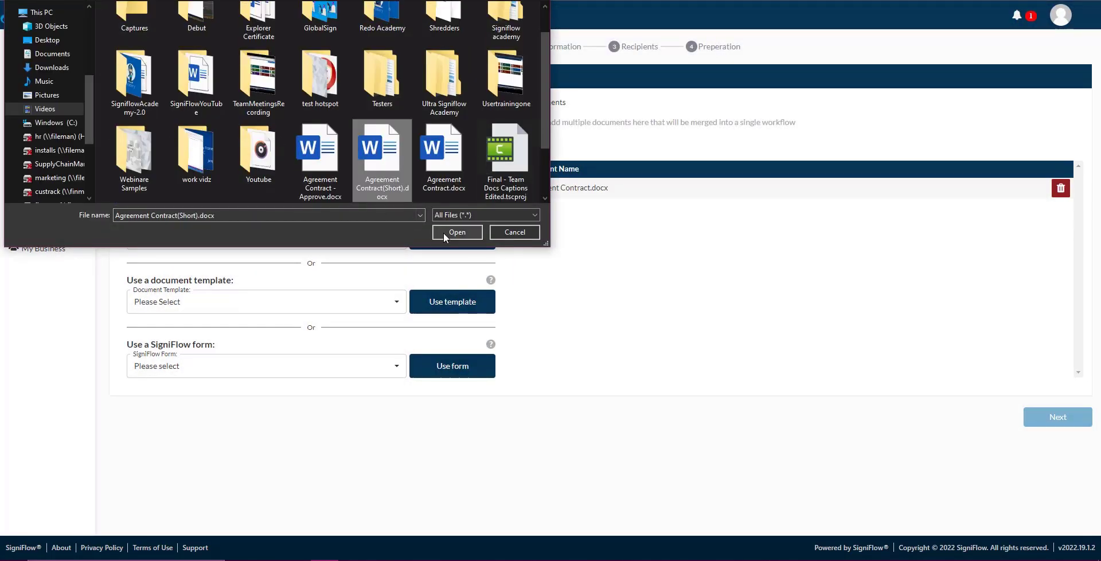
{"action": "left_click", "coordinate": [450, 233]}
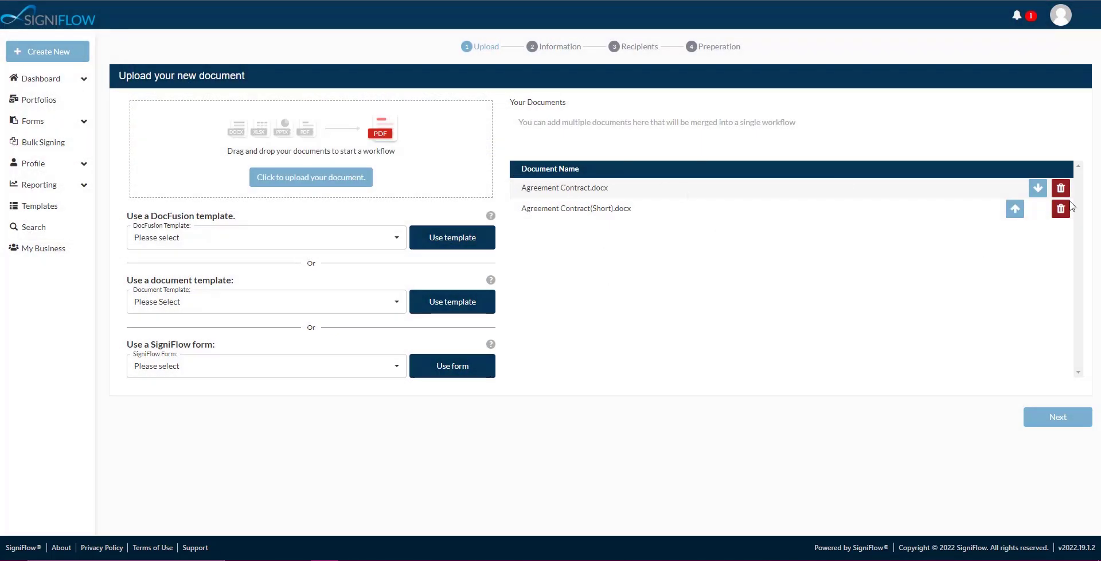
{"action": "left_click", "coordinate": [1061, 187]}
{"action": "left_click", "coordinate": [1070, 419]}
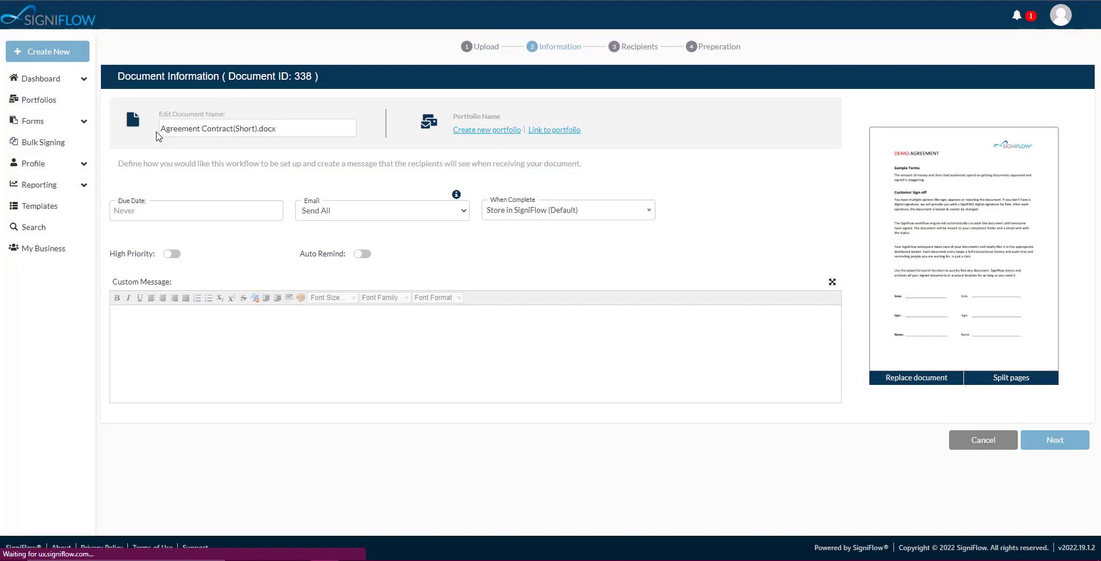
Rename the document as Standard Agreement Contract(Short).docx
{"action": "left_click", "coordinate": [162, 129]}
{"action": "type", "text": "Standa"}
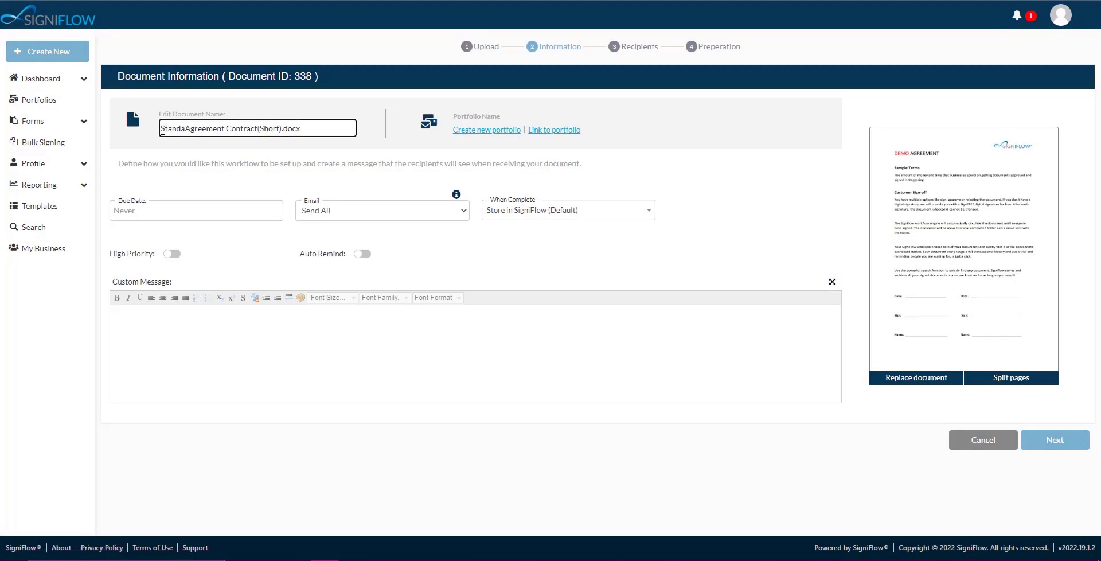
{"action": "type", "text": "rd"}
Write the custom message "Change default language settings." for the recipients
{"action": "left_click", "coordinate": [144, 321]}
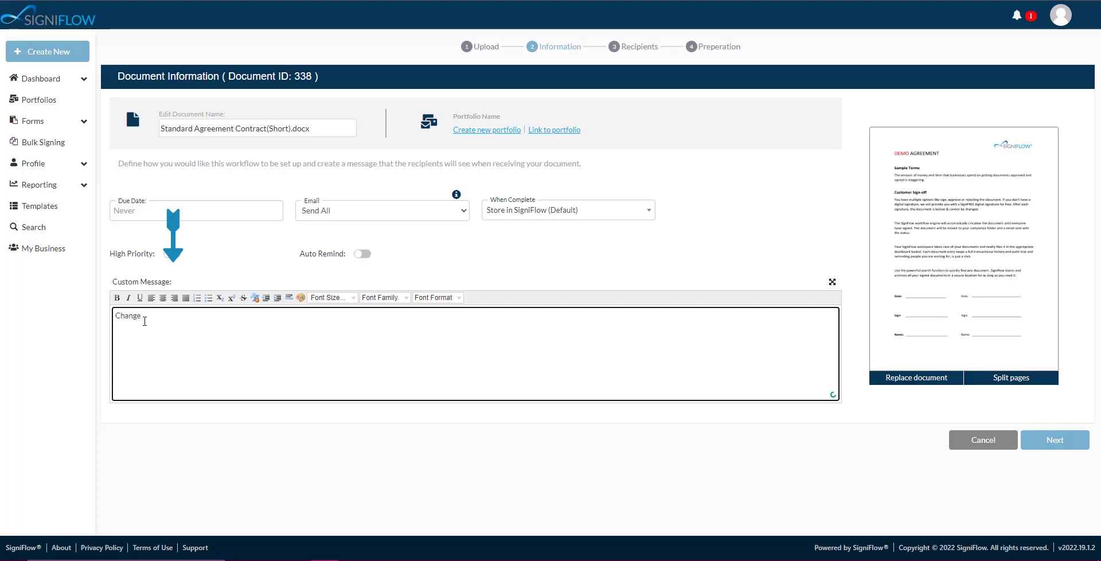
{"action": "type", "text": "Change defual"}
{"action": "key", "text": "BackSpace"}
{"action": "key", "text": "BackSpace"}
{"action": "key", "text": "BackSpace"}
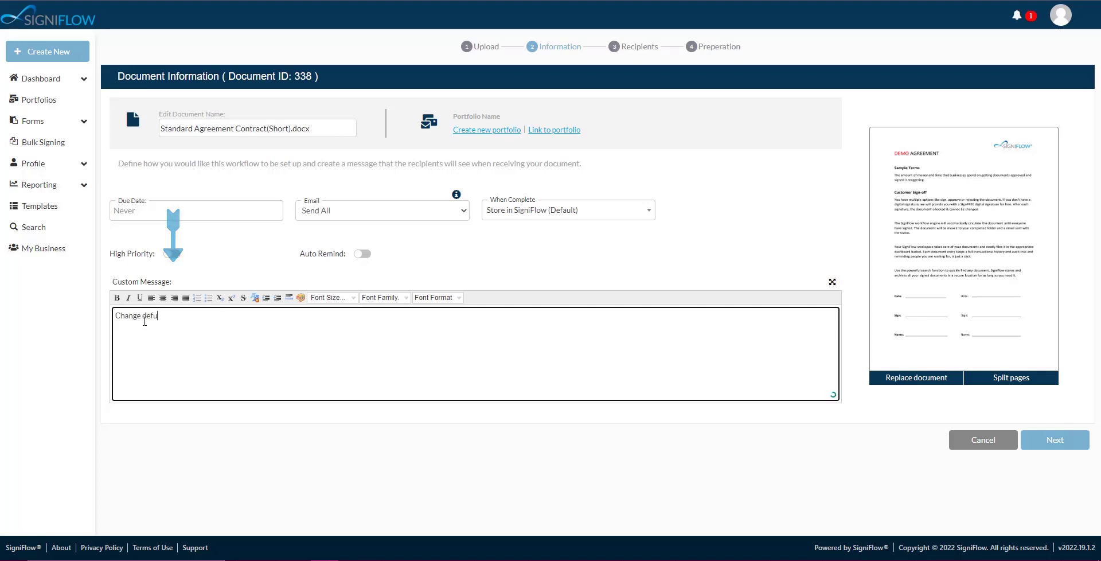
{"action": "type", "text": "ault language settings."}
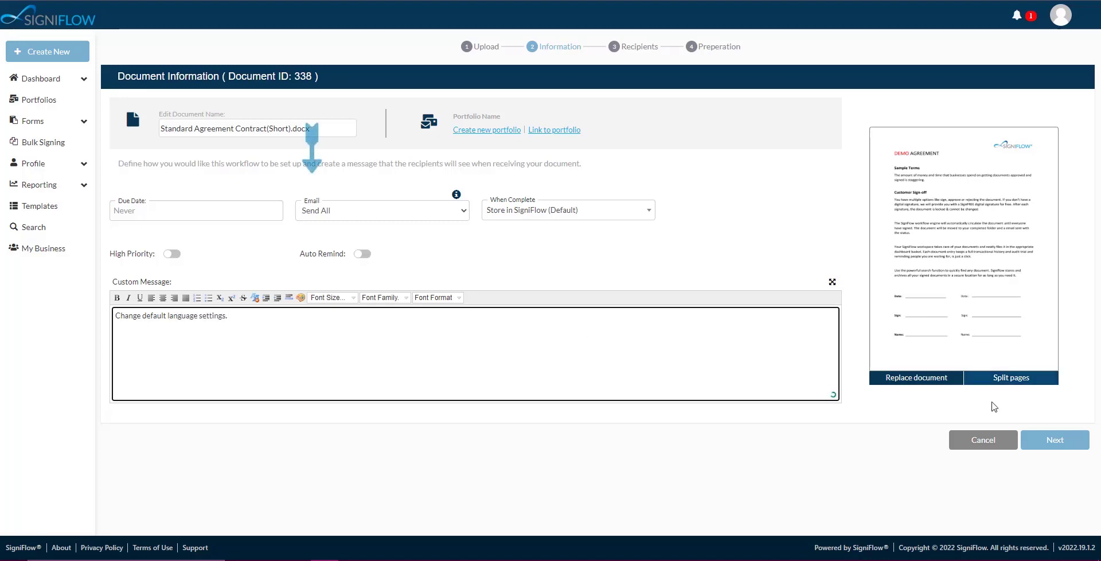
Continue to the recipients and add yourself as a recipient who signs the document with a digital signature
{"action": "left_click", "coordinate": [1054, 440]}
{"action": "left_click", "coordinate": [299, 192]}
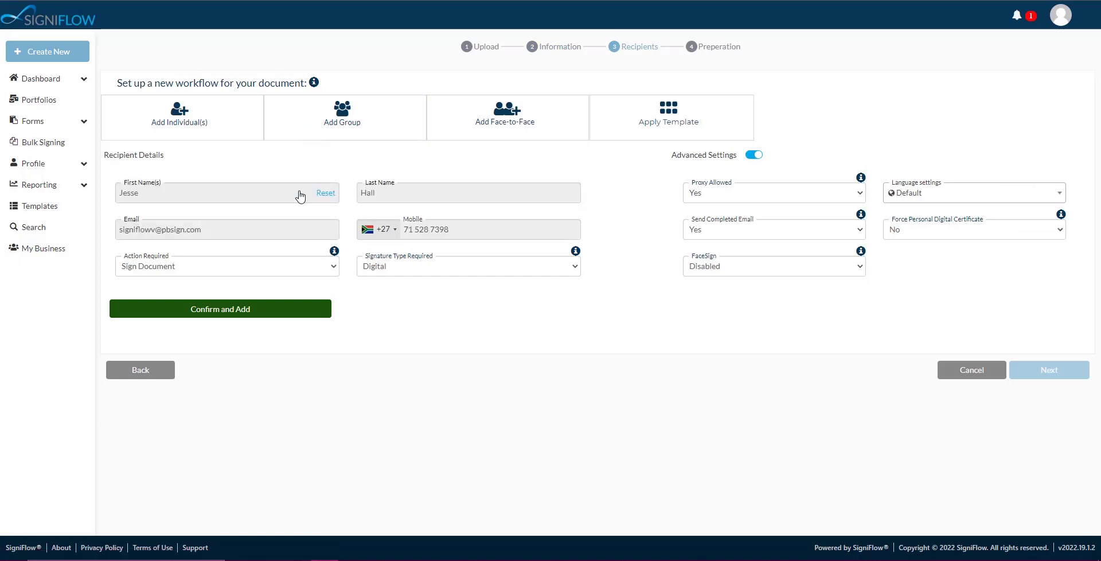
{"action": "left_click", "coordinate": [208, 319]}
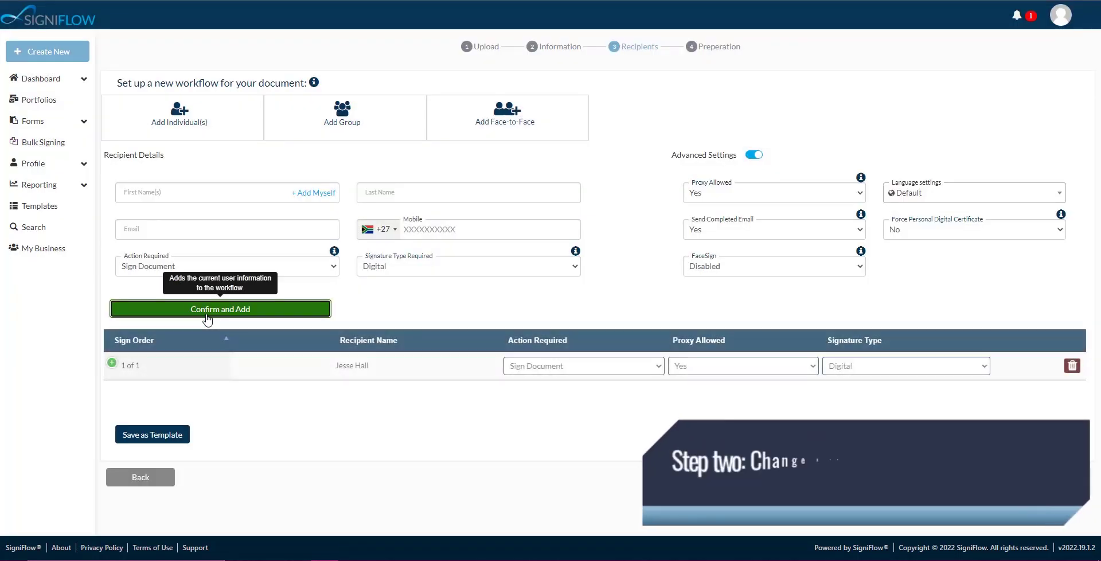
Fill in the second recipient's first name, last name, email and mobile number with the +44 country code
{"action": "left_click", "coordinate": [175, 192]}
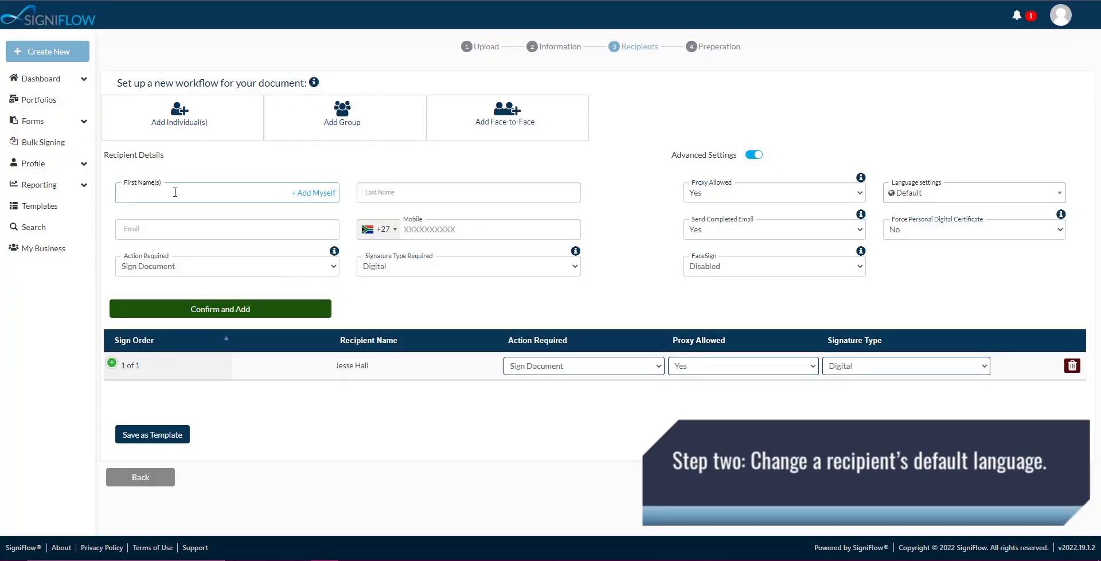
{"action": "type", "text": "Alex"}
{"action": "left_click", "coordinate": [192, 214]}
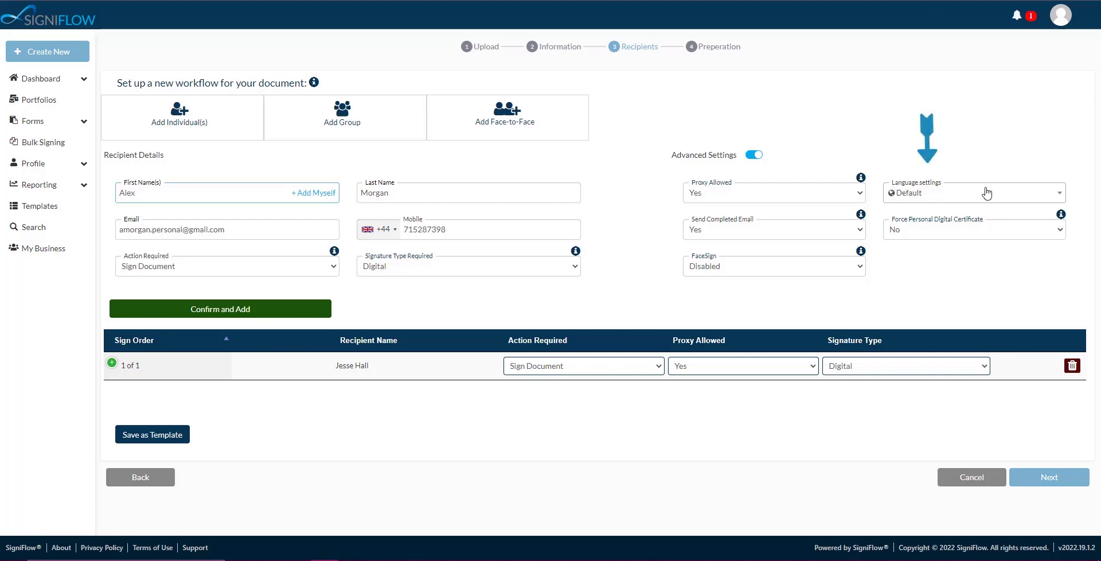
Set the second recipient's language to Spanish and add the recipient to the workflow
{"action": "left_click", "coordinate": [1054, 197]}
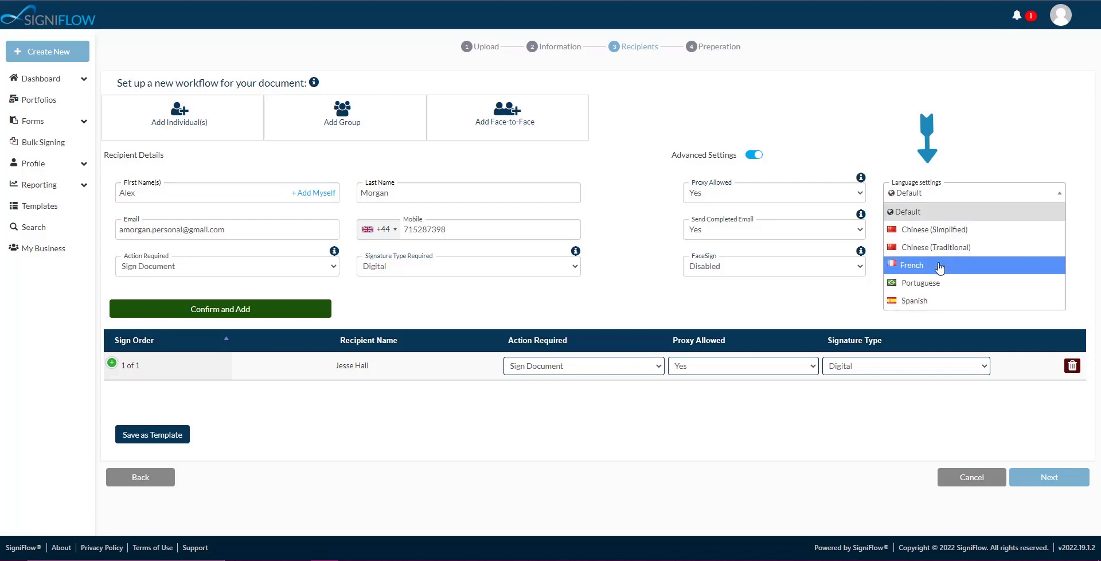
{"action": "left_click", "coordinate": [933, 303]}
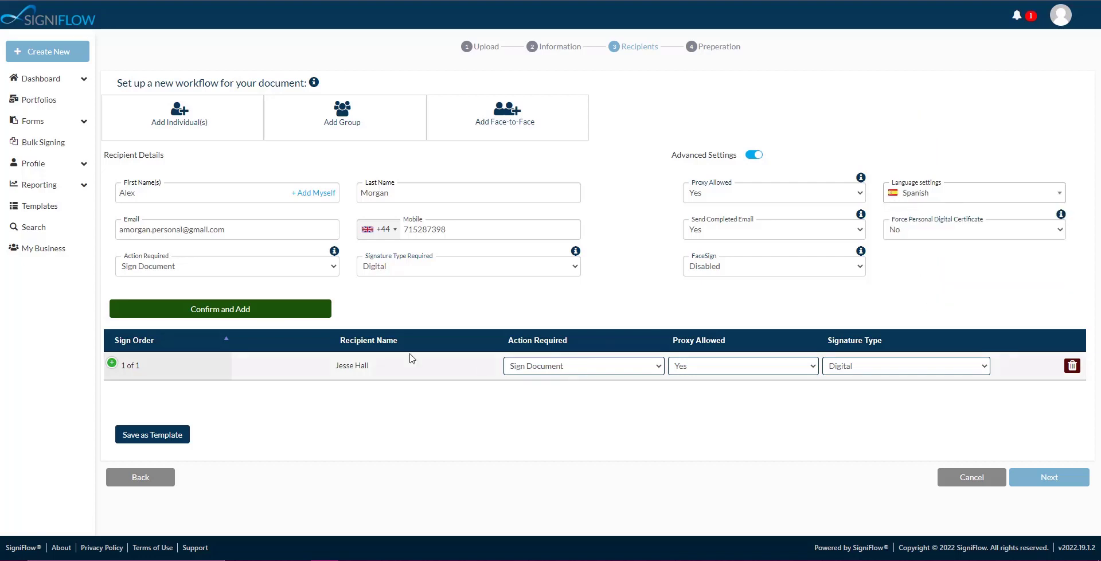
{"action": "left_click", "coordinate": [296, 316]}
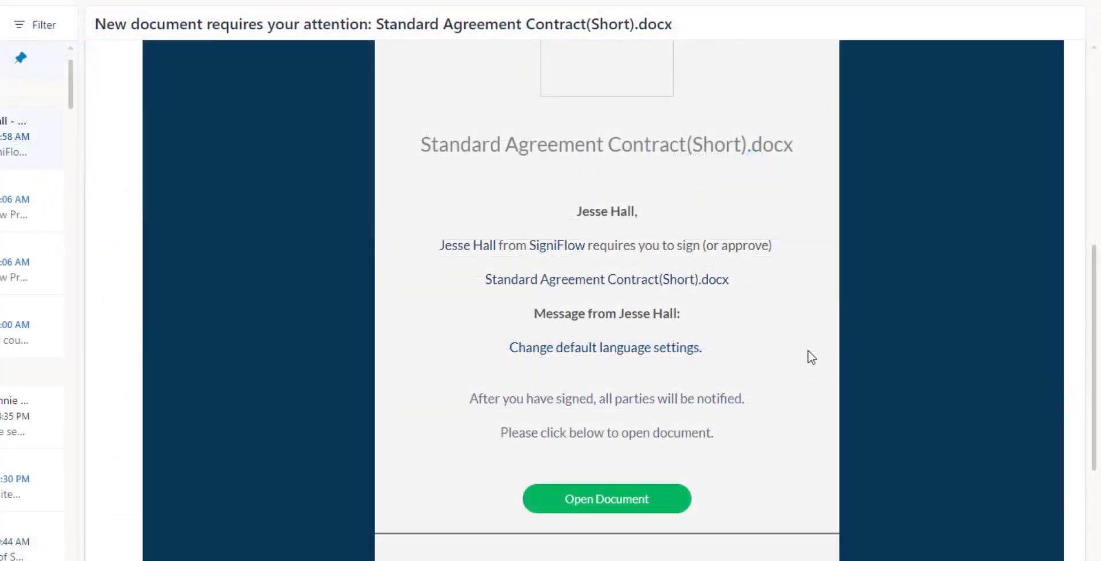
Open Standard Agreement Contract(Short).docx from the notification email
{"action": "scroll", "coordinate": [808, 350], "scroll_direction": "down", "scroll_amount": 2}
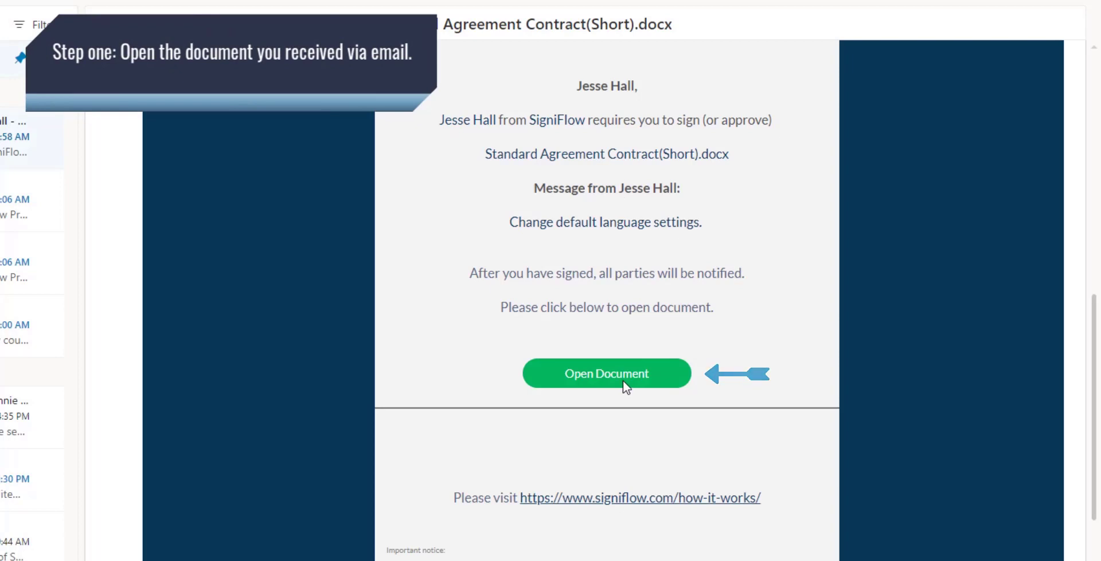
{"action": "left_click", "coordinate": [607, 375]}
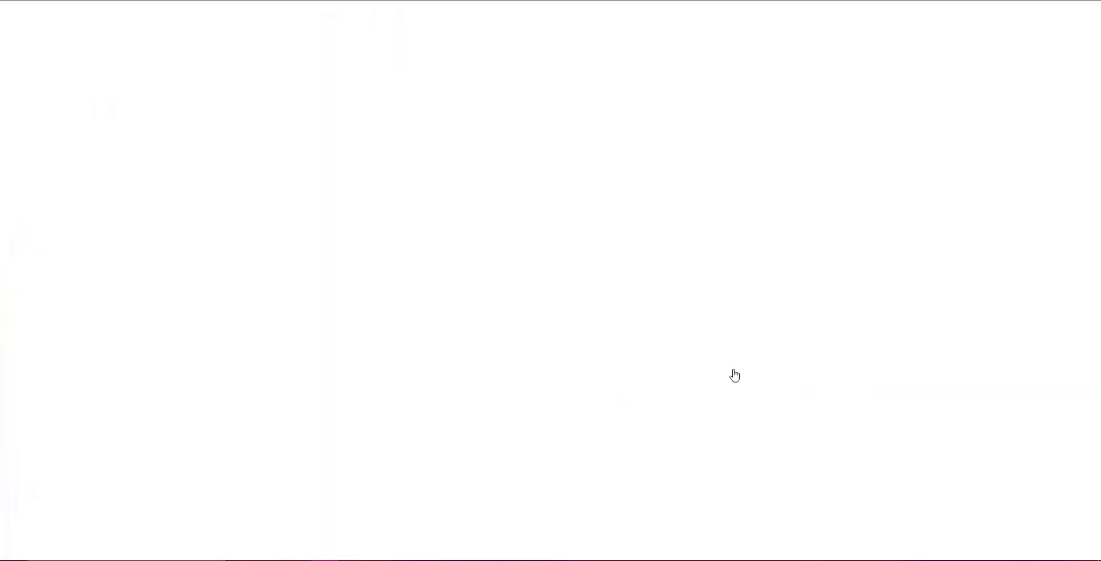
Fill in the account's username and password on the SigniFlow login page
{"action": "key", "text": "ctrl+v"}
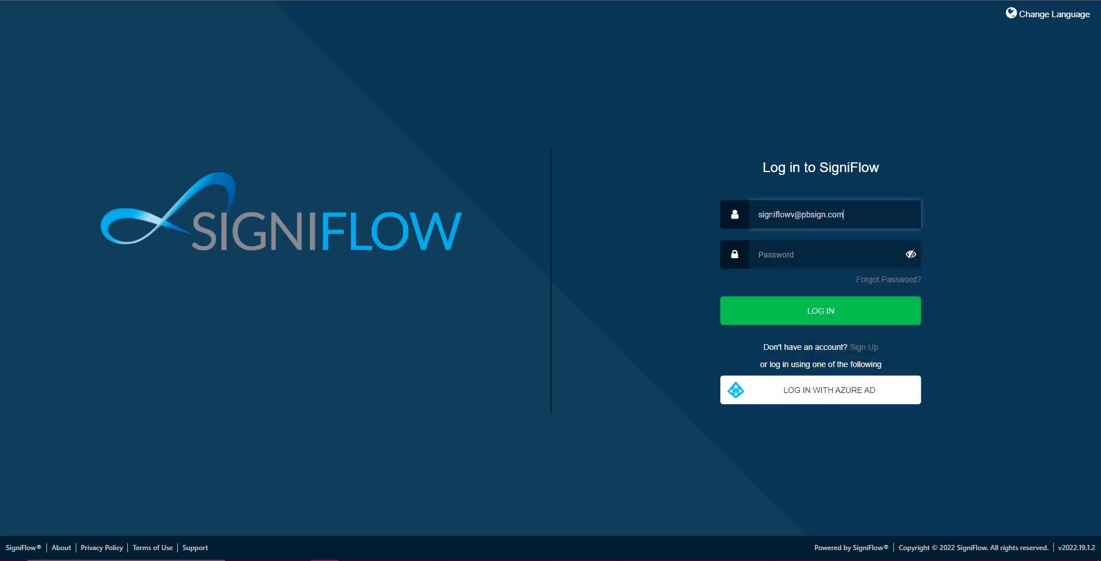
{"action": "left_click", "coordinate": [791, 258]}
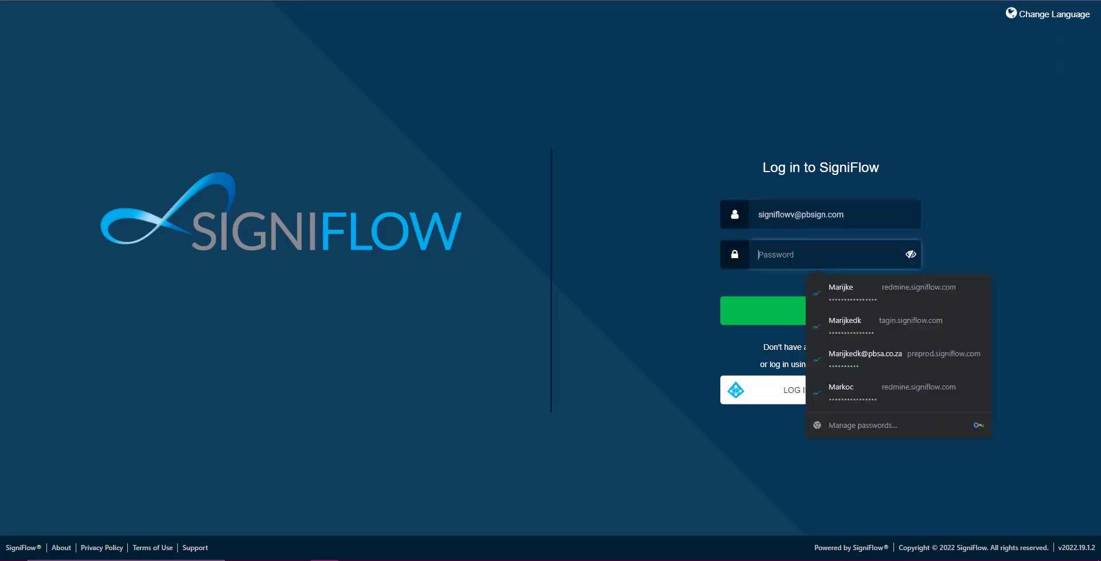
{"action": "type", "text": "•••••••"}
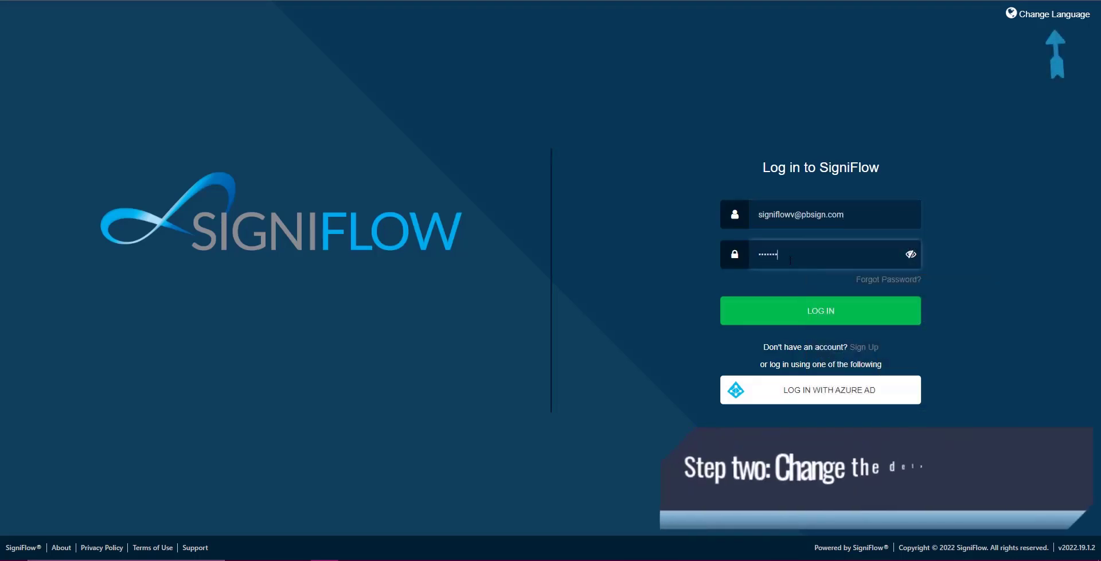
{"action": "type", "text": "•••"}
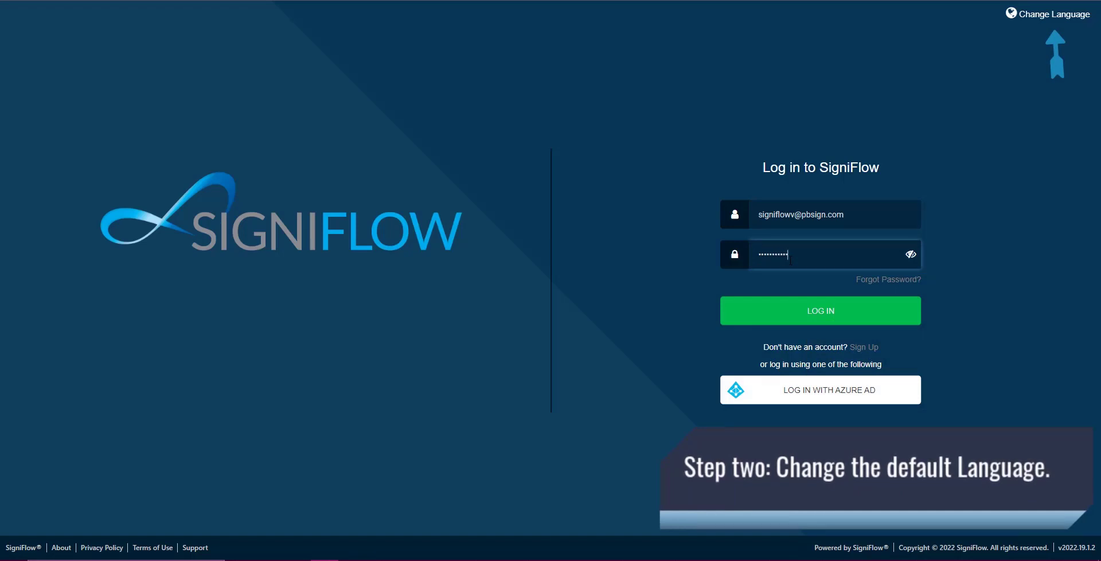
{"action": "type", "text": "•••"}
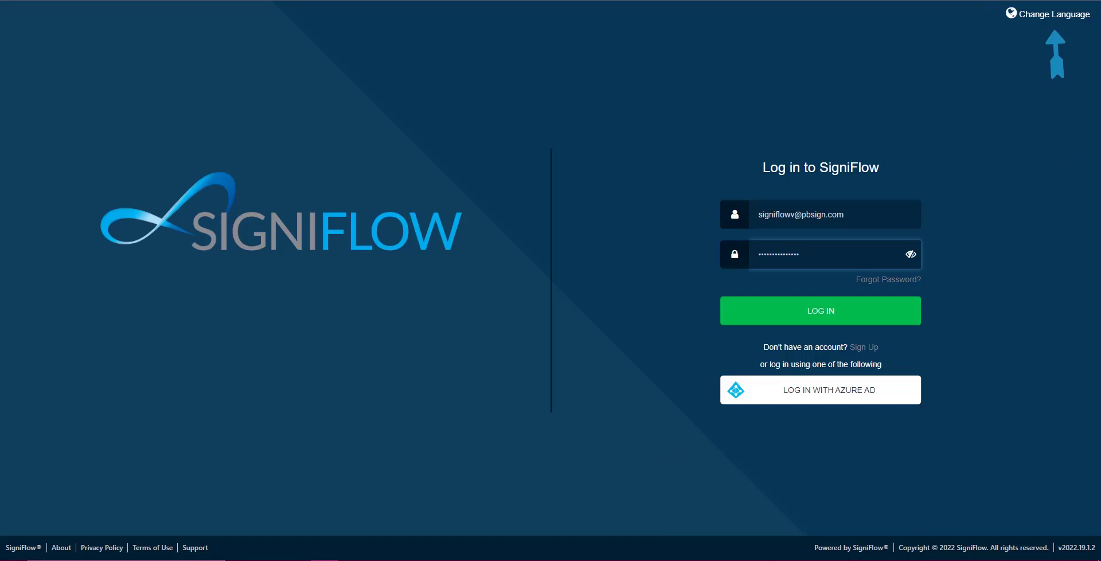
Change the login page's language to French
{"action": "left_click", "coordinate": [1053, 15]}
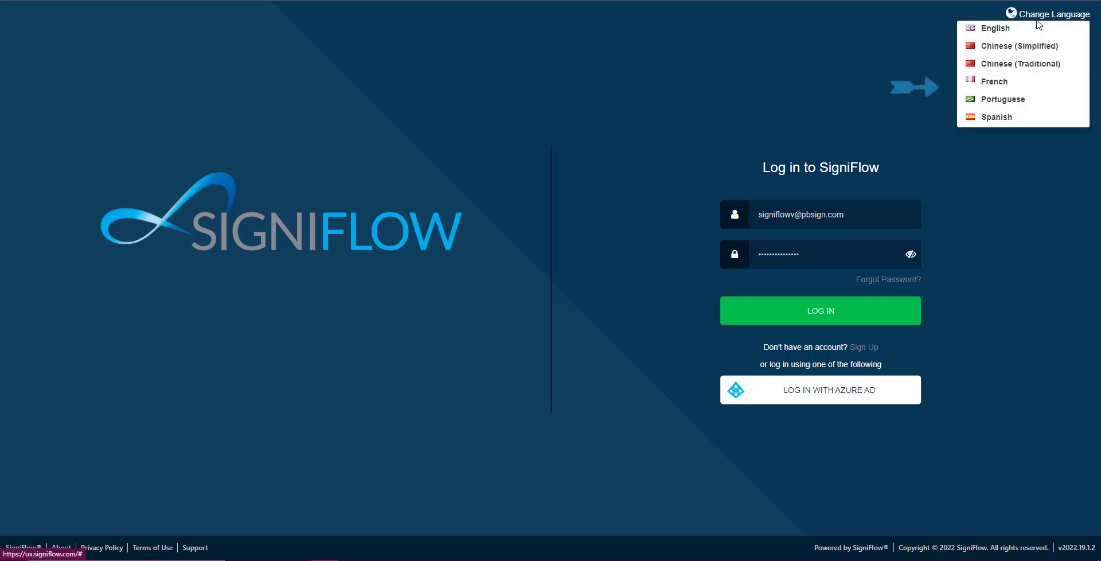
{"action": "left_click", "coordinate": [1008, 87]}
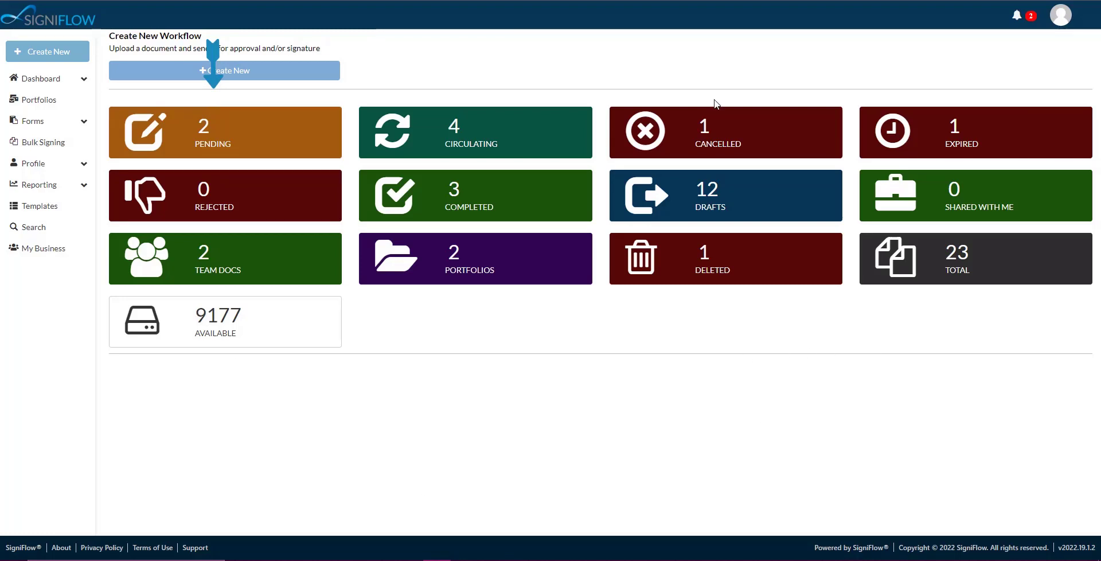
Open the pending document Standard Agreement Contract(Short).docx from the dashboard and dismiss its custom message
{"action": "left_click", "coordinate": [270, 134]}
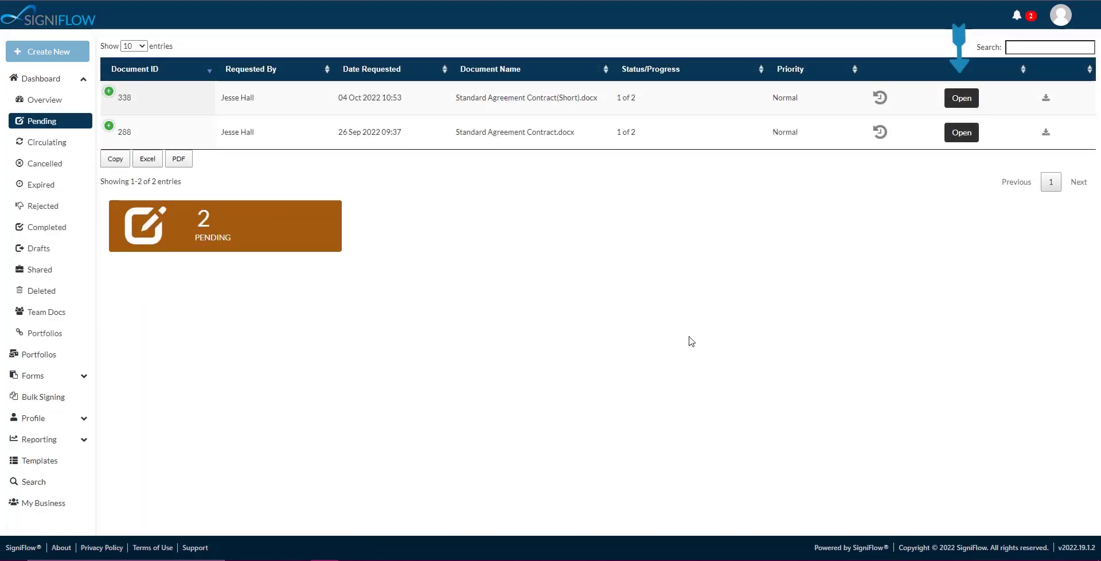
{"action": "left_click", "coordinate": [962, 99]}
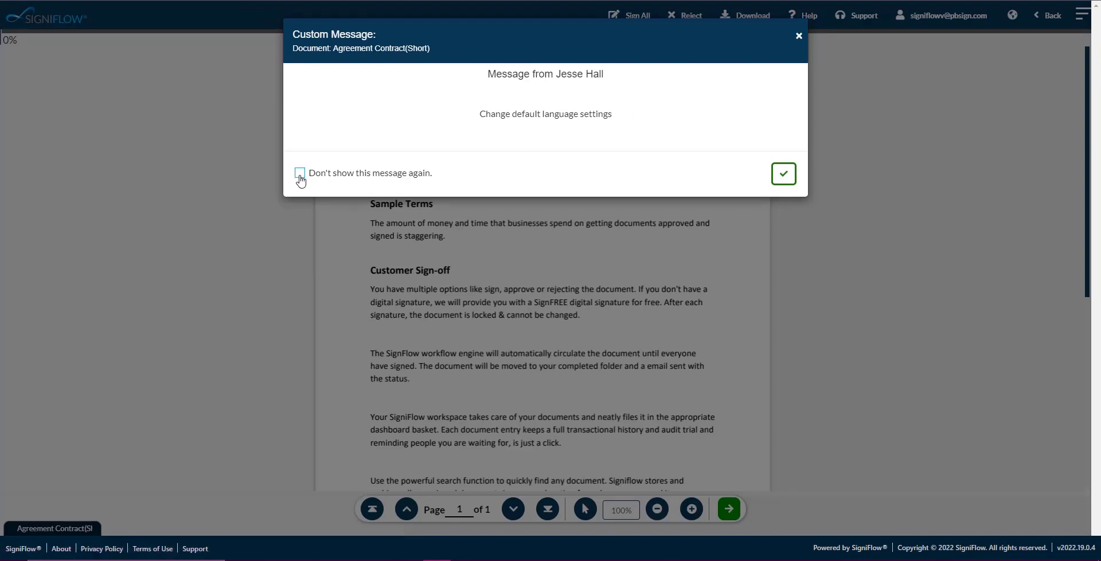
{"action": "left_click", "coordinate": [781, 175]}
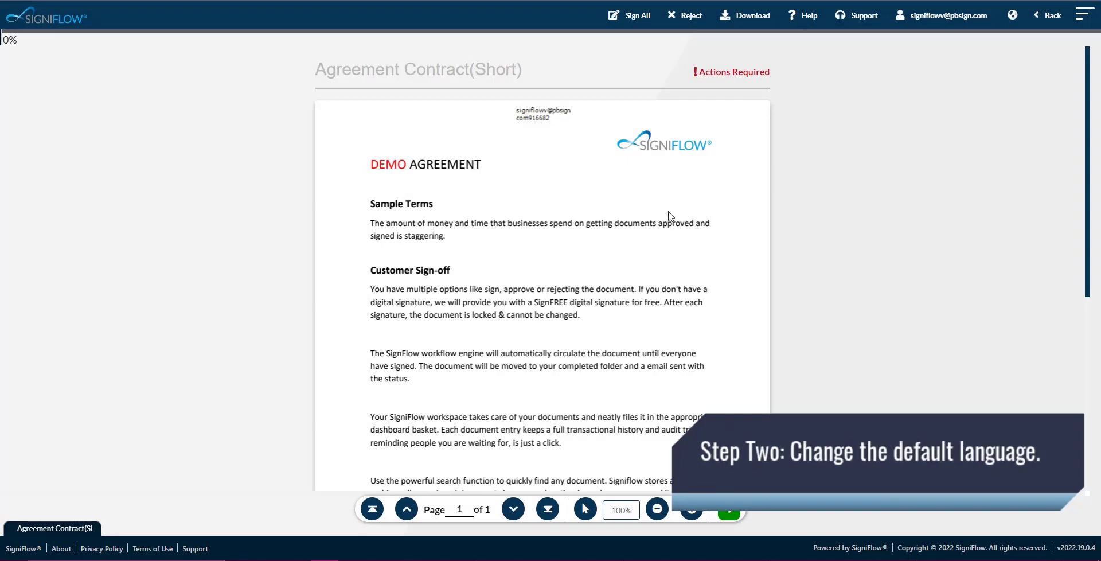
Change the document viewer's language to Portuguese and dismiss the custom message
{"action": "scroll", "coordinate": [671, 216], "scroll_direction": "down", "scroll_amount": 4}
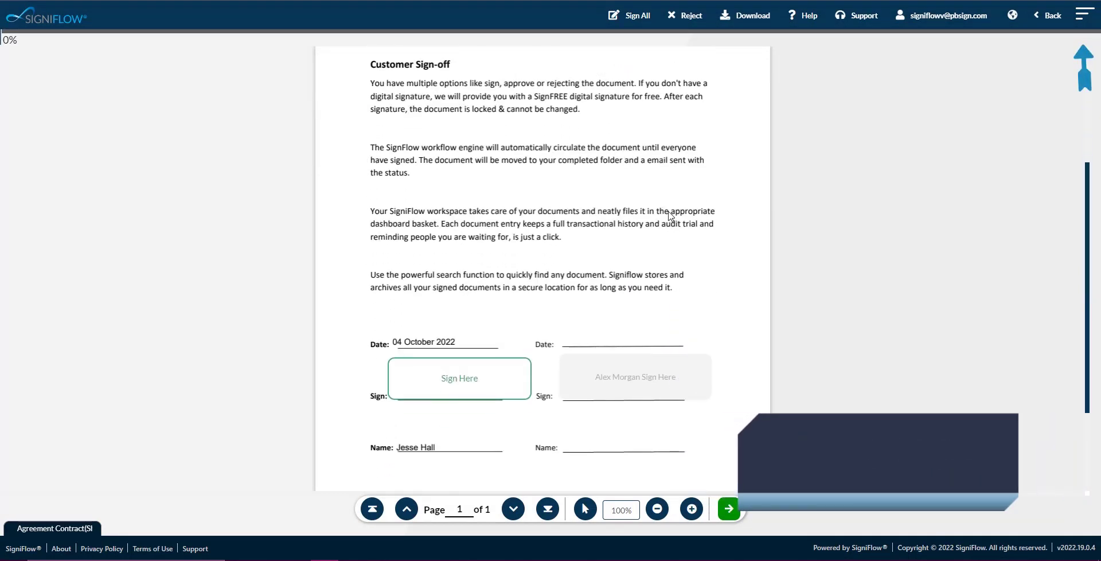
{"action": "scroll", "coordinate": [671, 216], "scroll_direction": "up", "scroll_amount": 5}
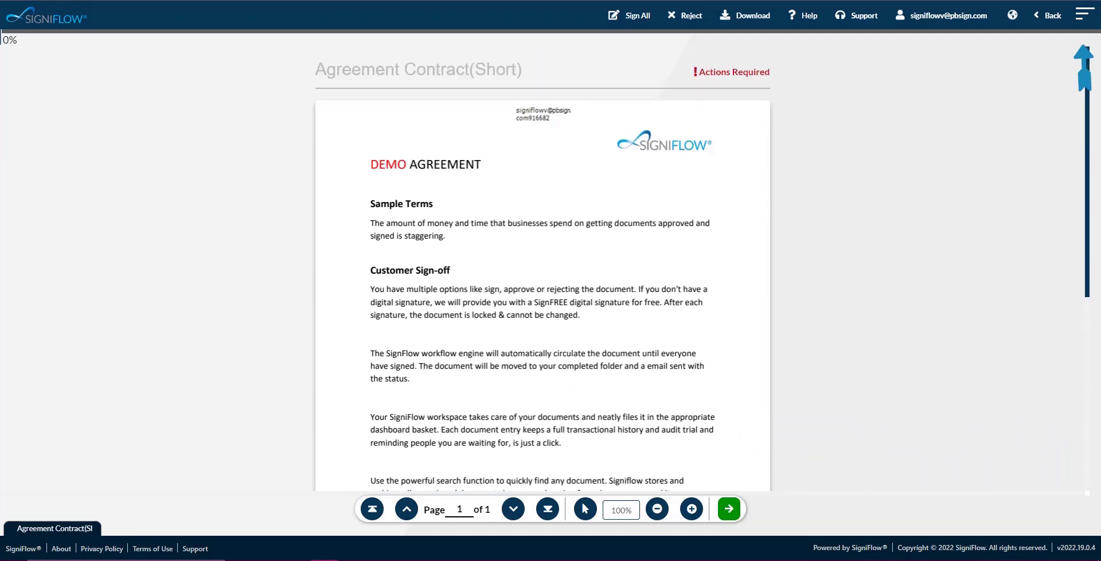
{"action": "left_click", "coordinate": [1085, 22]}
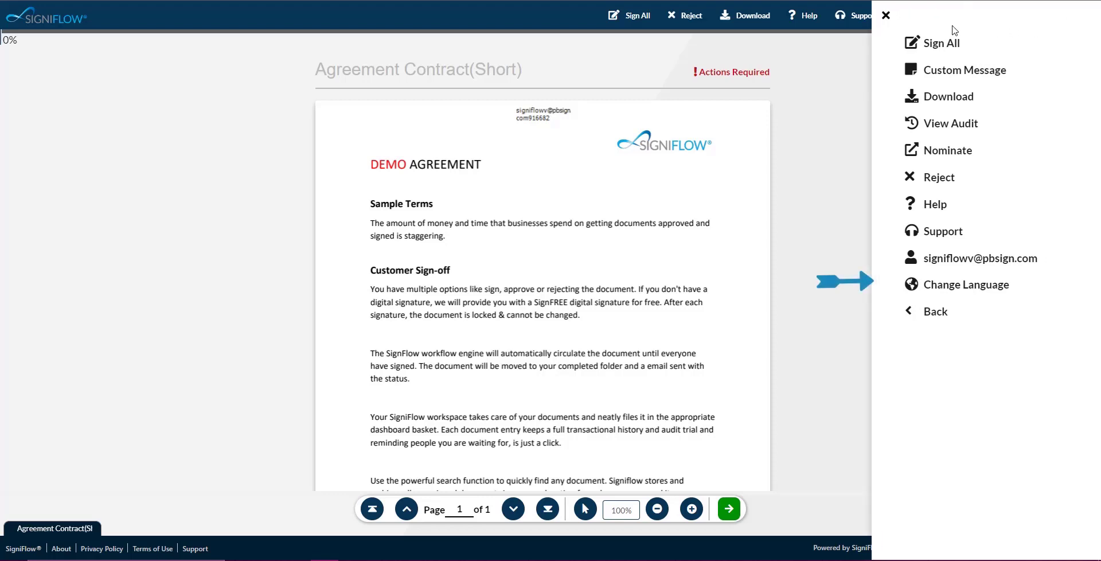
{"action": "left_click", "coordinate": [961, 292]}
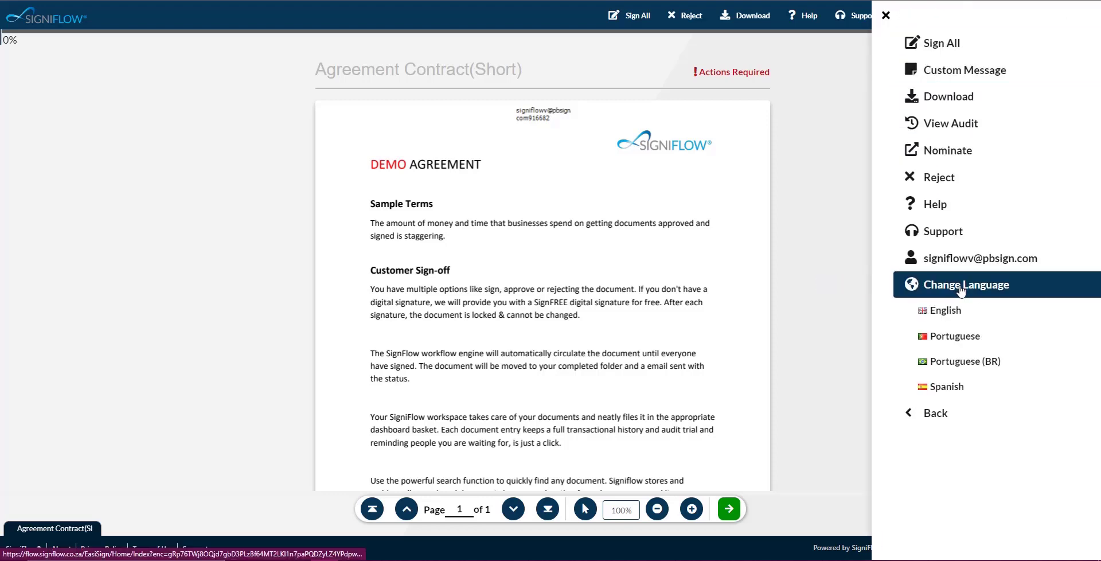
{"action": "left_click", "coordinate": [957, 338]}
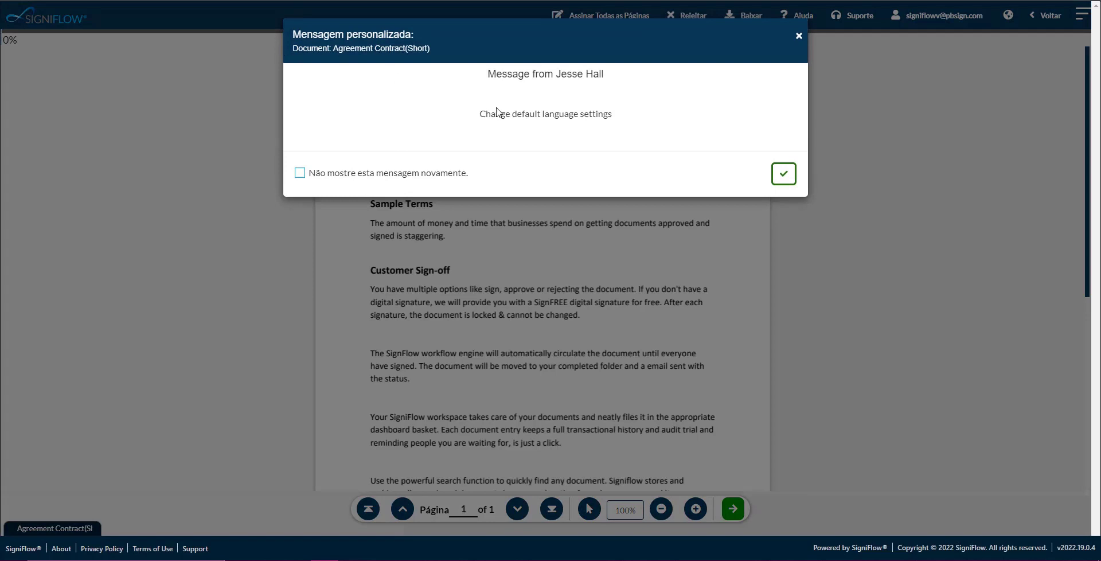
{"action": "left_click", "coordinate": [784, 173]}
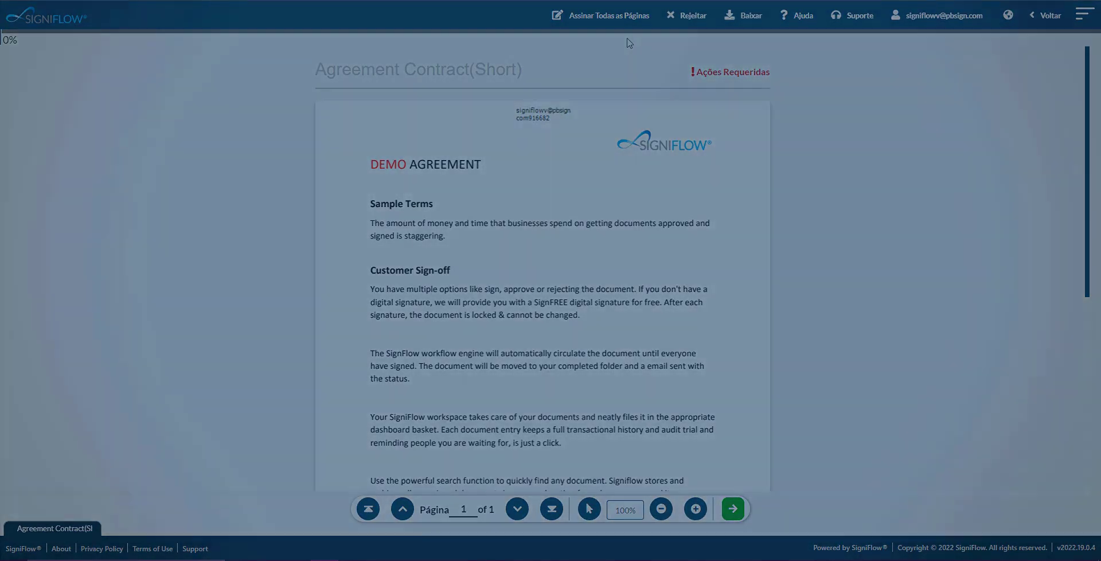